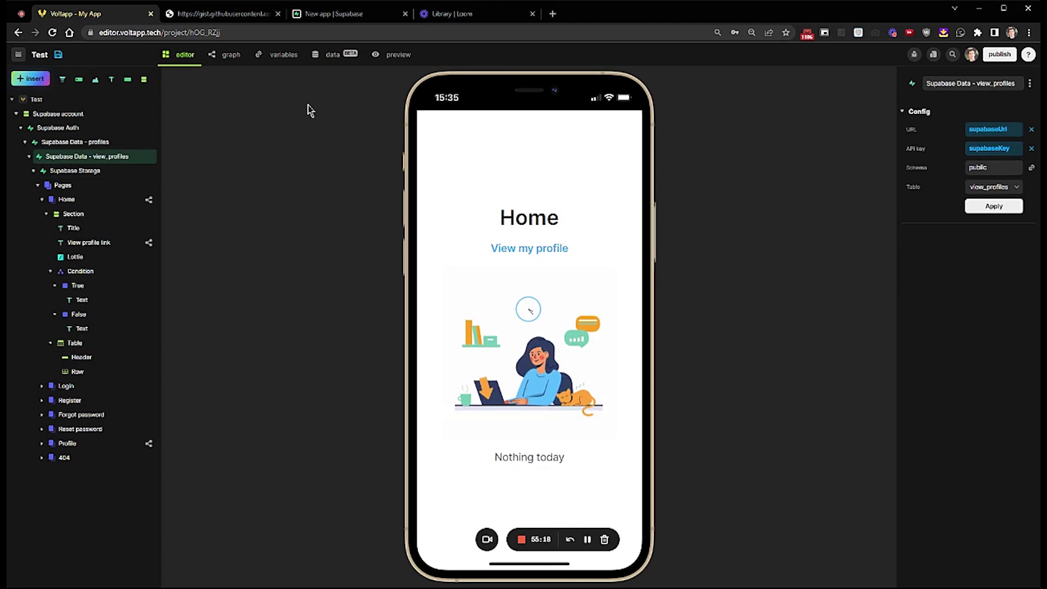
# - Insert a Supabase Data node, move it under view_profiles in the layer tree, and select it
pyautogui.click(39, 80)
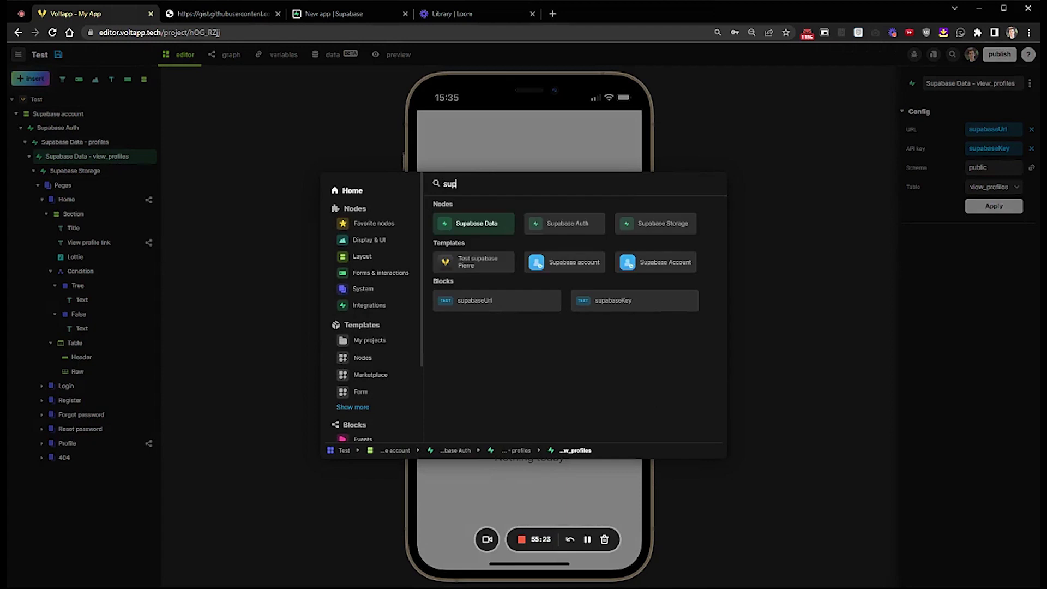
pyautogui.press('Return')
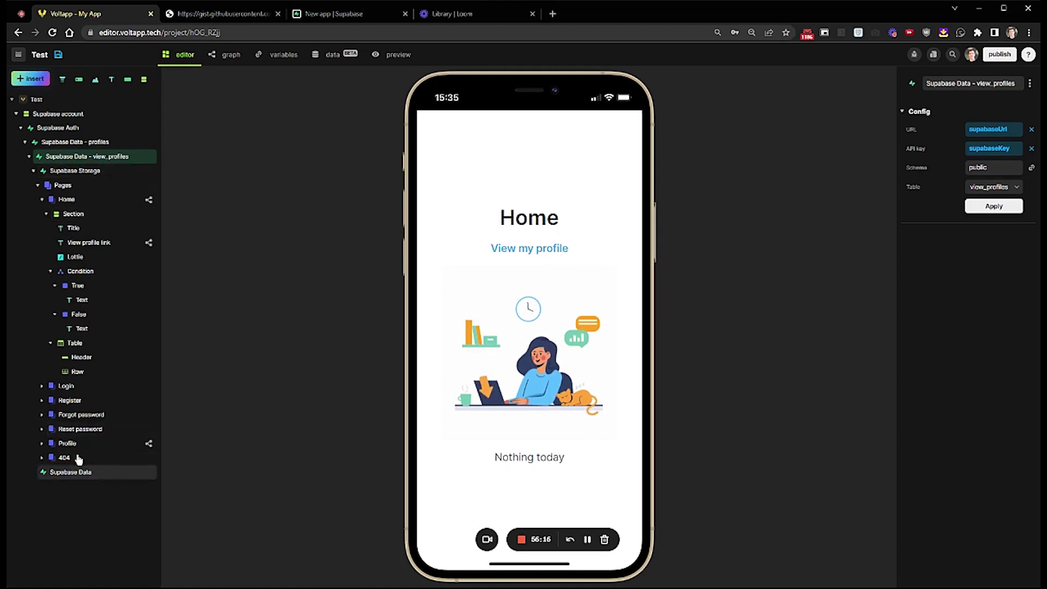
pyautogui.moveTo(66, 210); pyautogui.dragTo(72, 165)
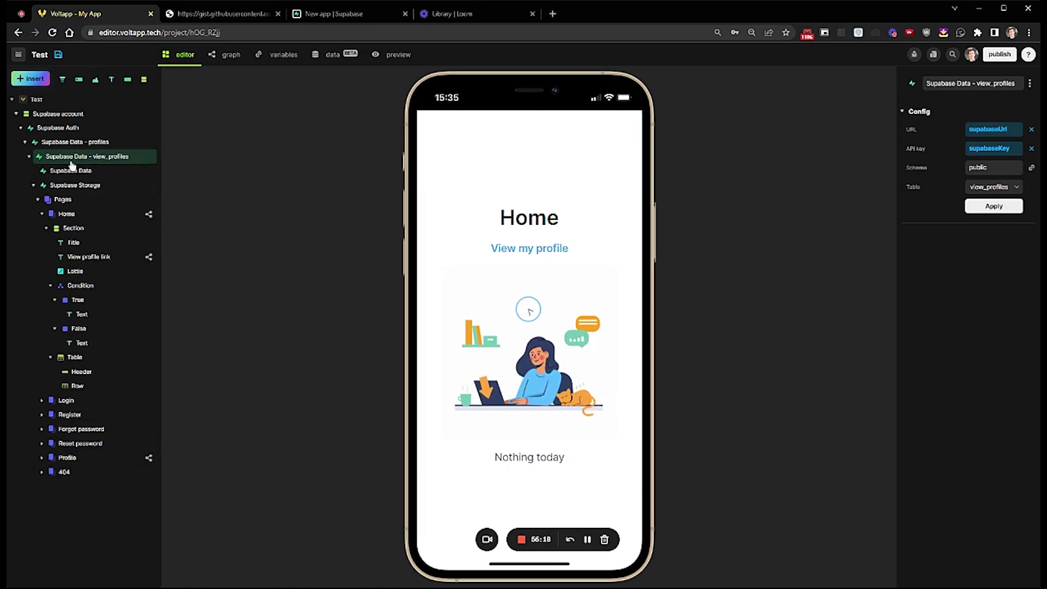
pyautogui.click(108, 174)
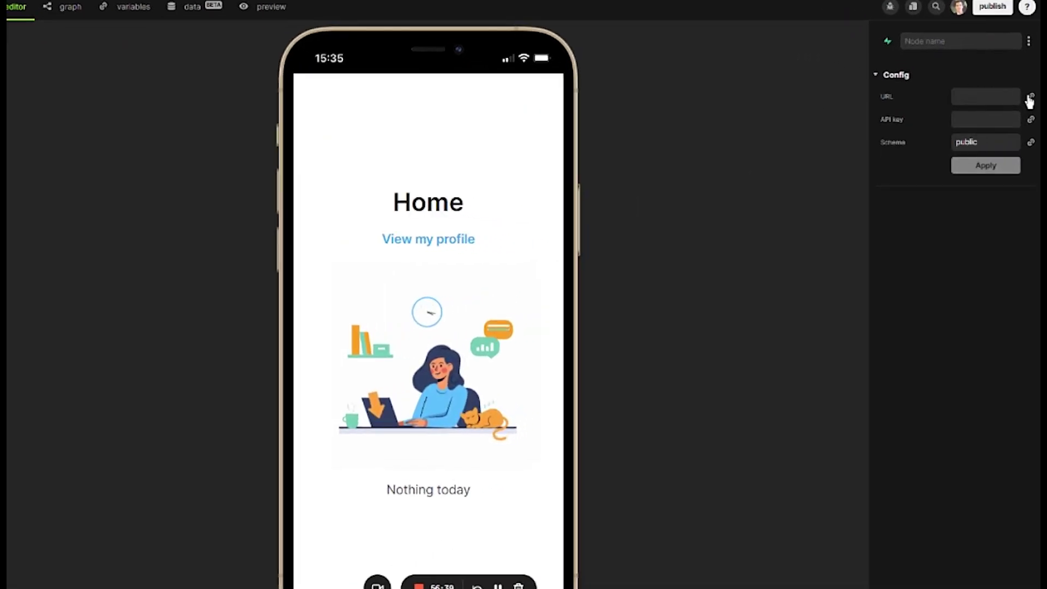
# - Link URL to supabaseUrl and API key to supabaseKey, choose the Products table, and apply
pyautogui.click(1029, 98)
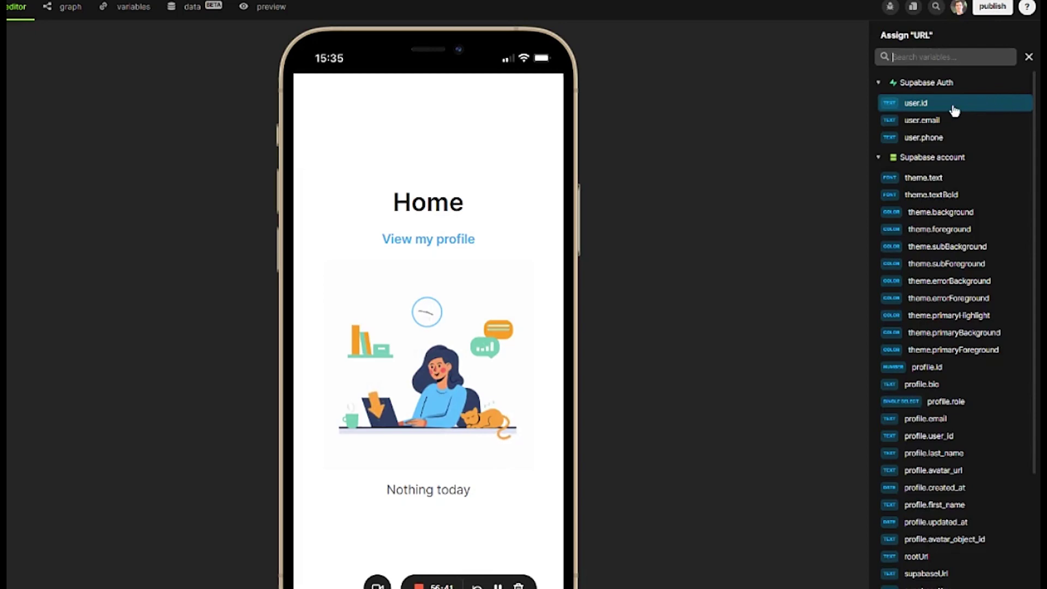
pyautogui.scroll(-4, 976, 136)
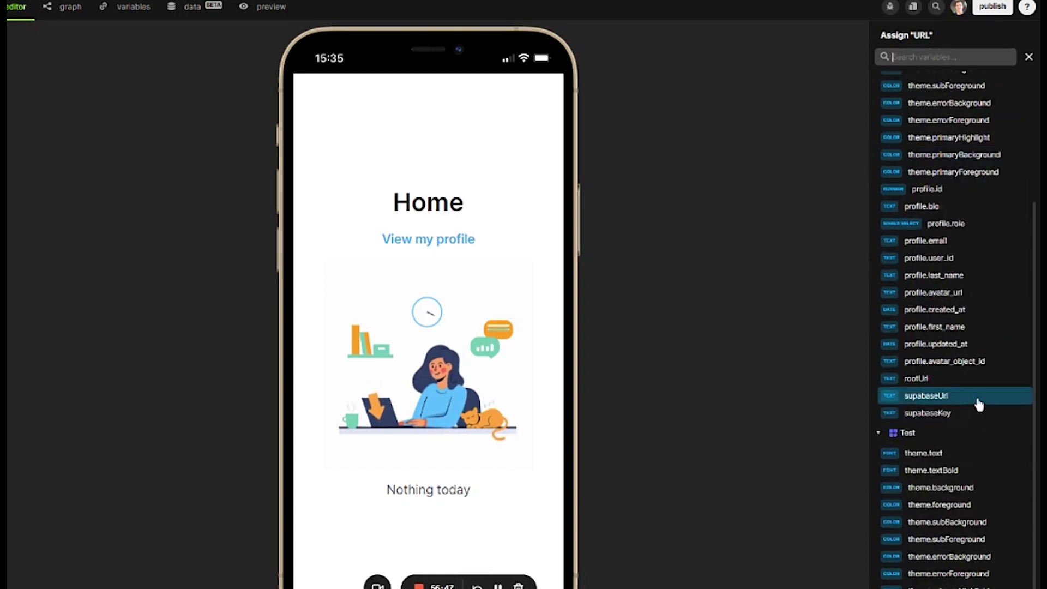
pyautogui.click(979, 402)
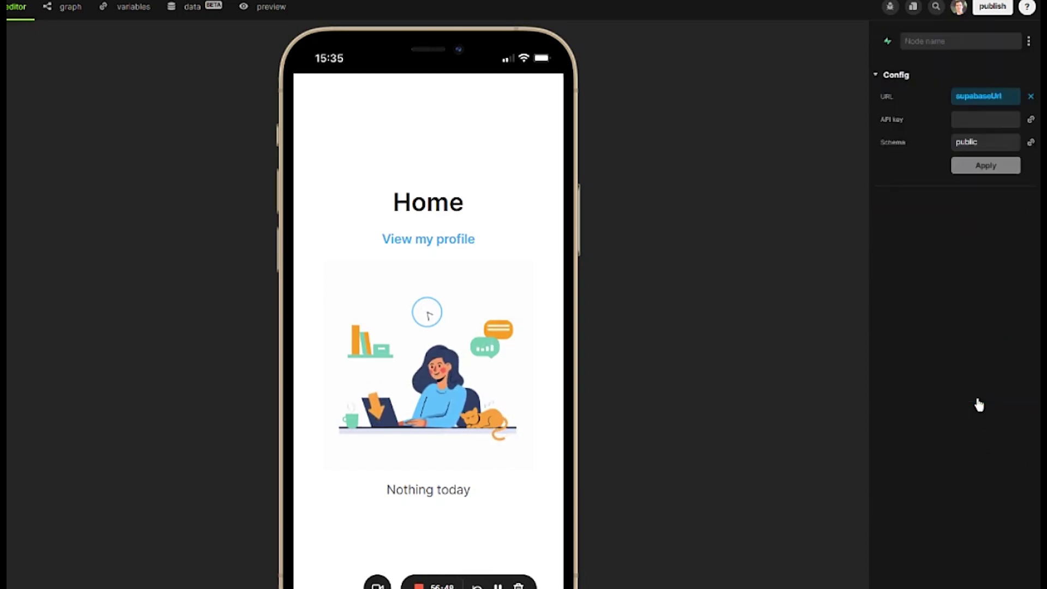
pyautogui.click(1031, 121)
pyautogui.scroll(-4, 931, 327)
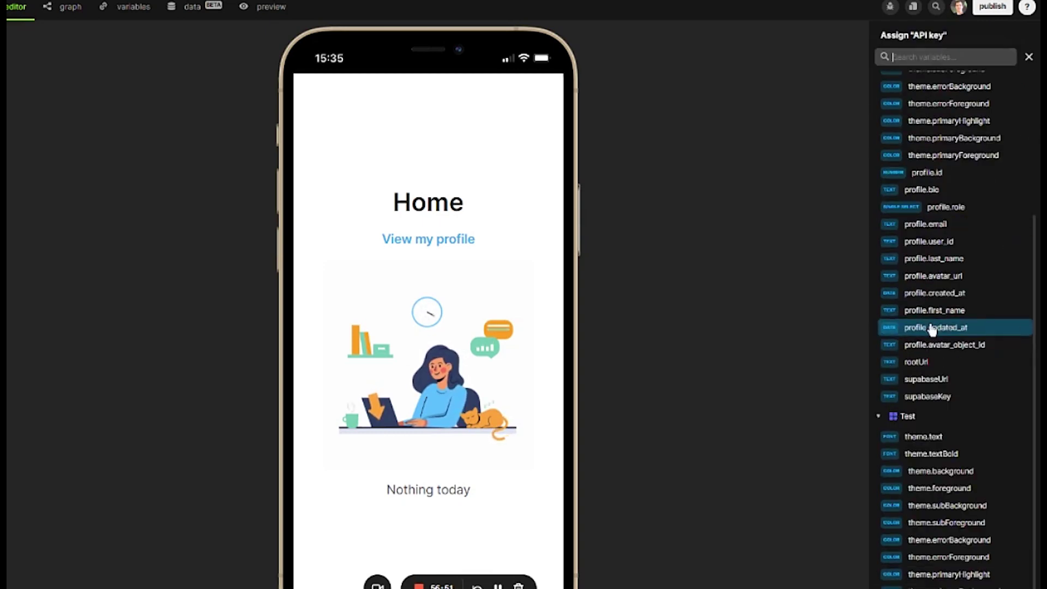
pyautogui.click(944, 398)
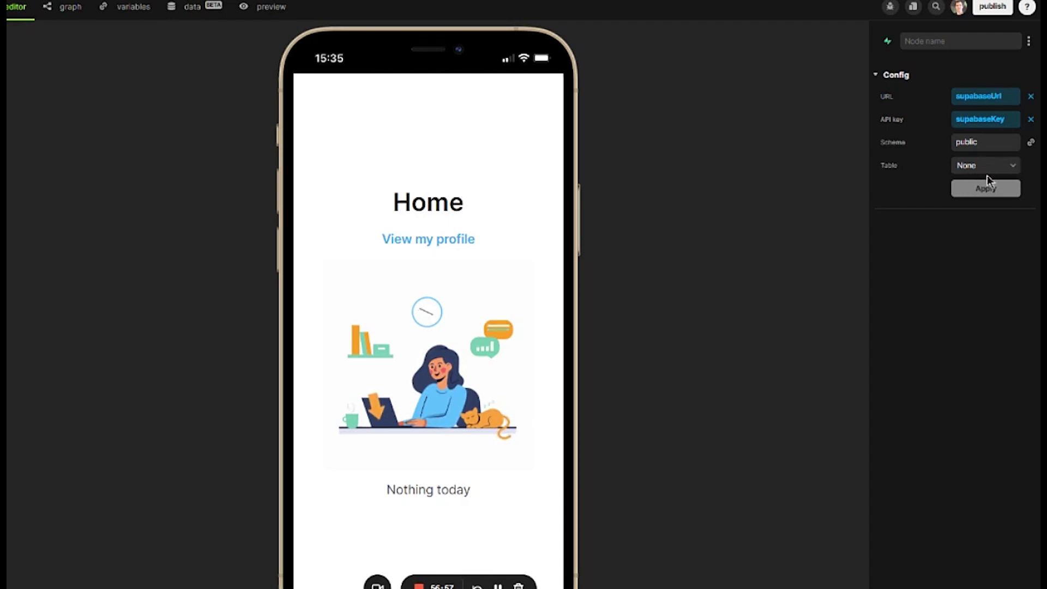
pyautogui.click(989, 191)
pyautogui.click(987, 189)
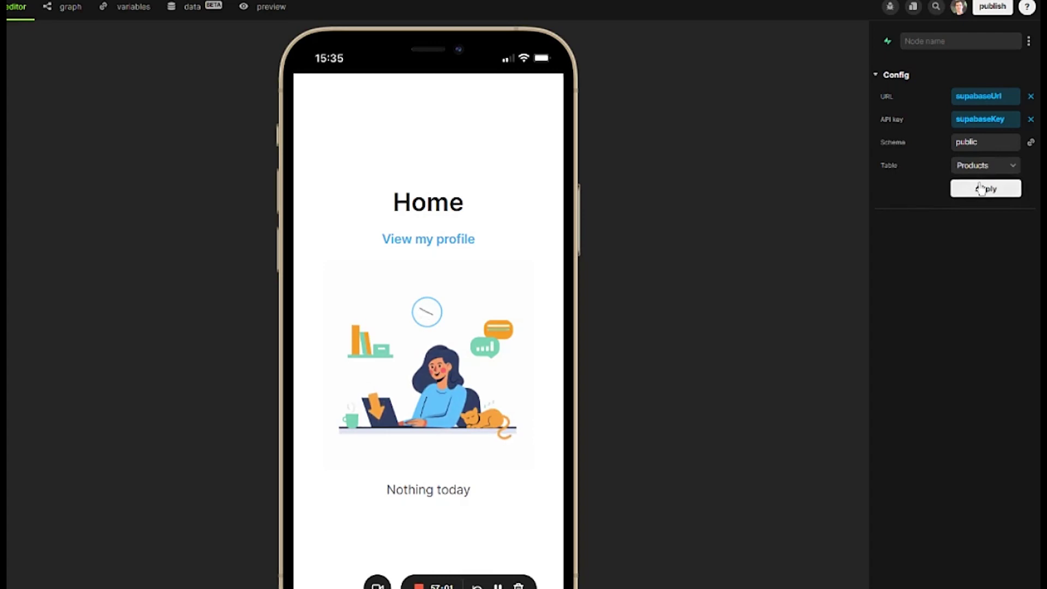
pyautogui.click(964, 188)
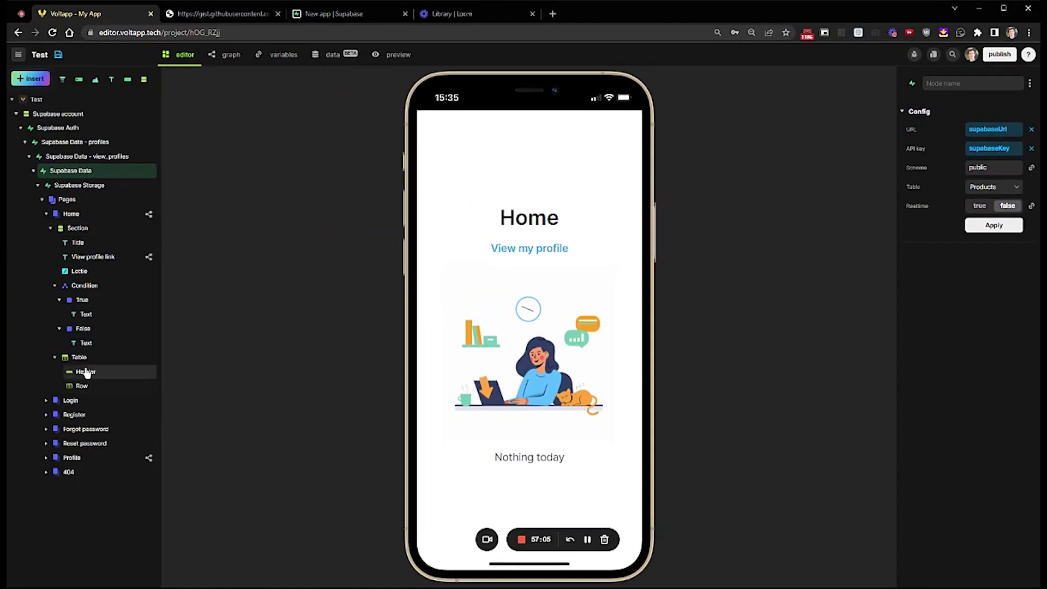
# - In the Home page logic graph, attach a list rows block to the condition's true output
pyautogui.click(83, 218)
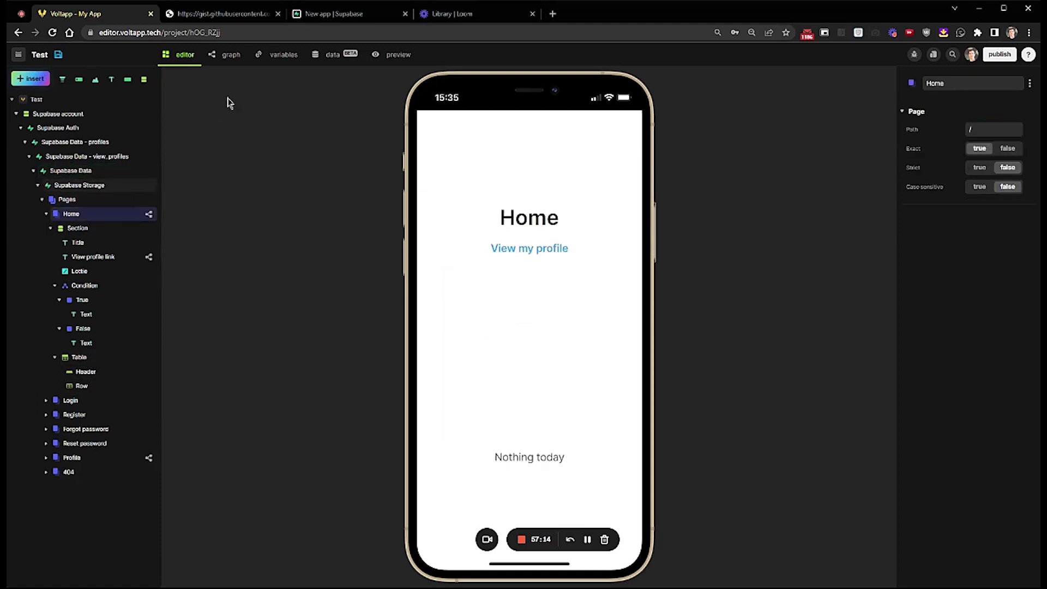
pyautogui.click(230, 62)
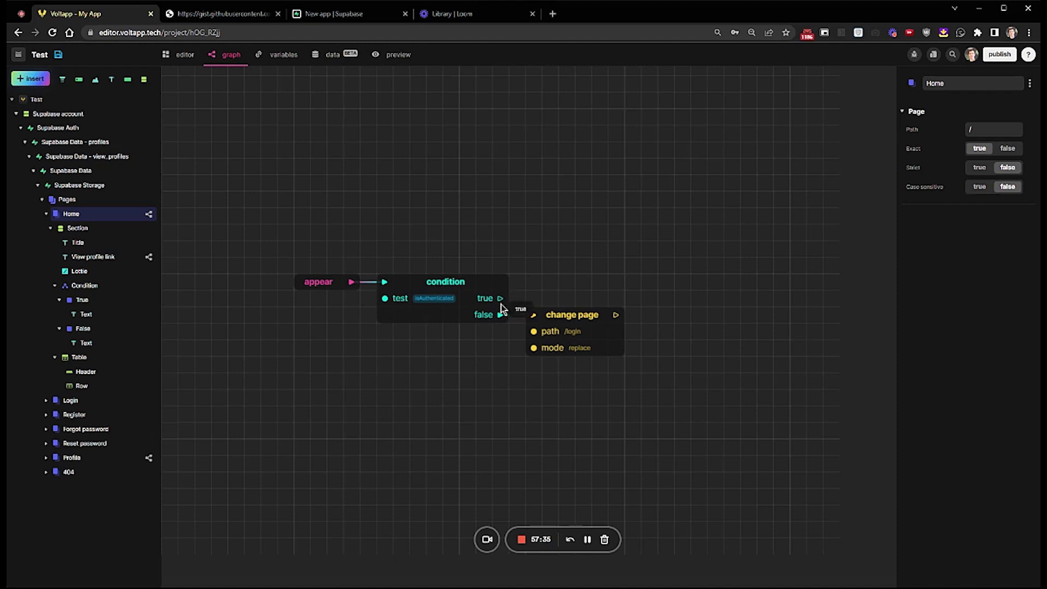
pyautogui.moveTo(502, 306); pyautogui.dragTo(645, 221)
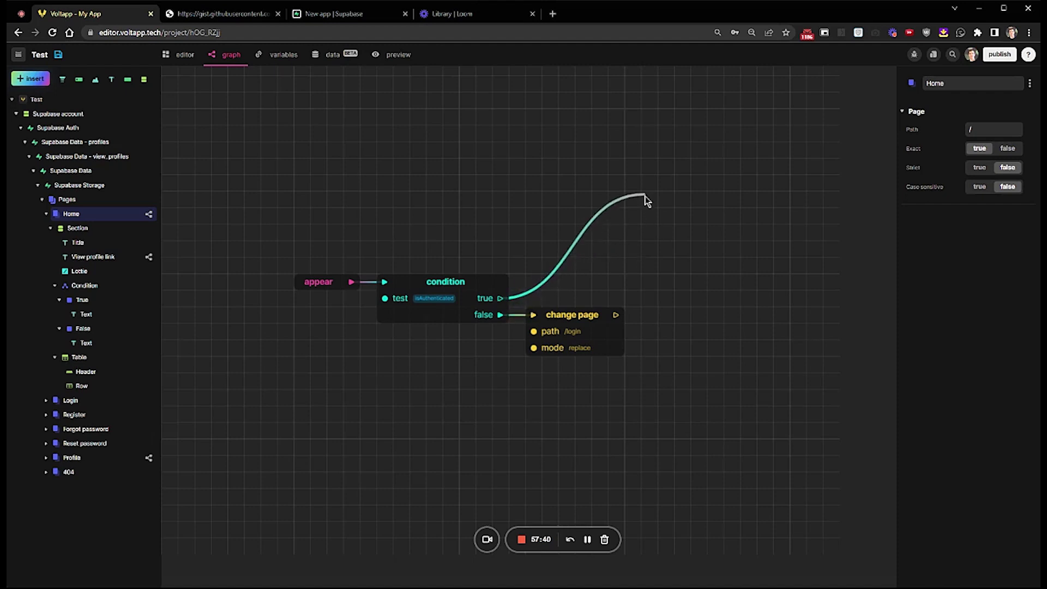
pyautogui.moveTo(647, 198); pyautogui.dragTo(652, 203)
pyautogui.write('lis')
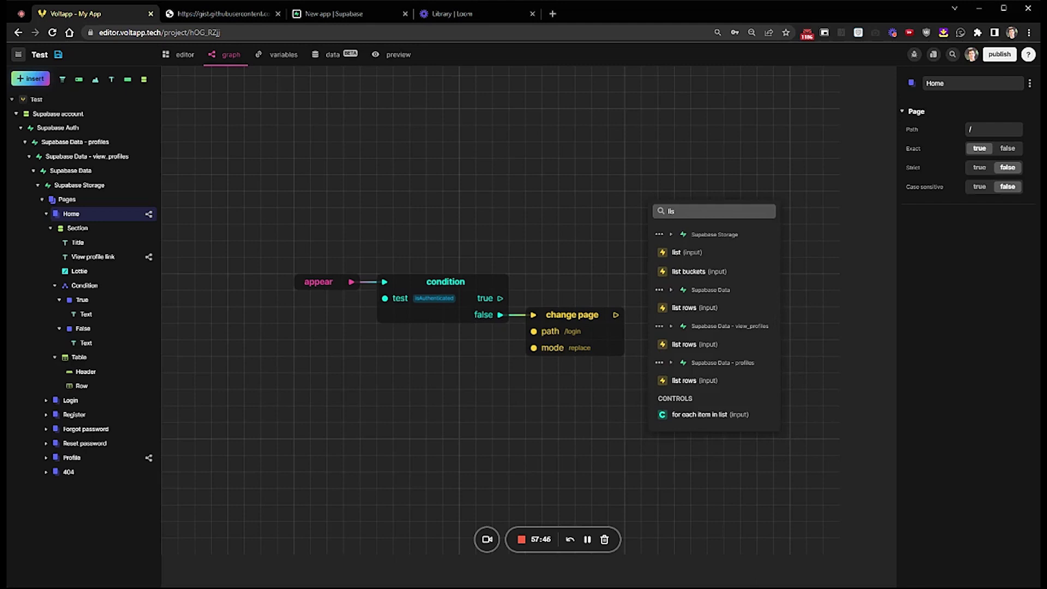
pyautogui.click(702, 316)
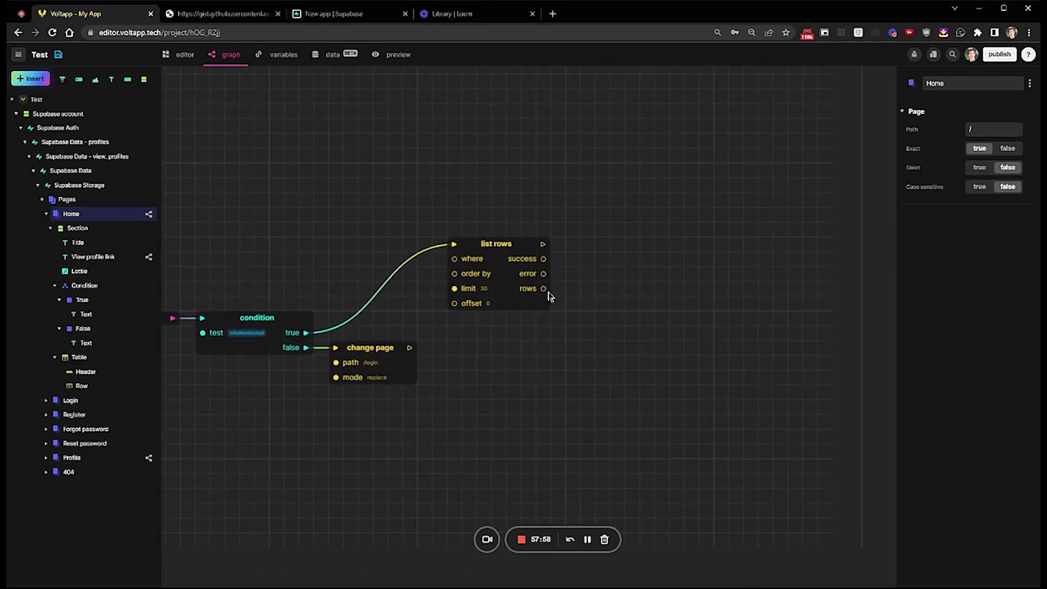
# - Promote the fetched rows to a new rows variable and run set rows after list rows
pyautogui.moveTo(544, 289); pyautogui.dragTo(636, 261)
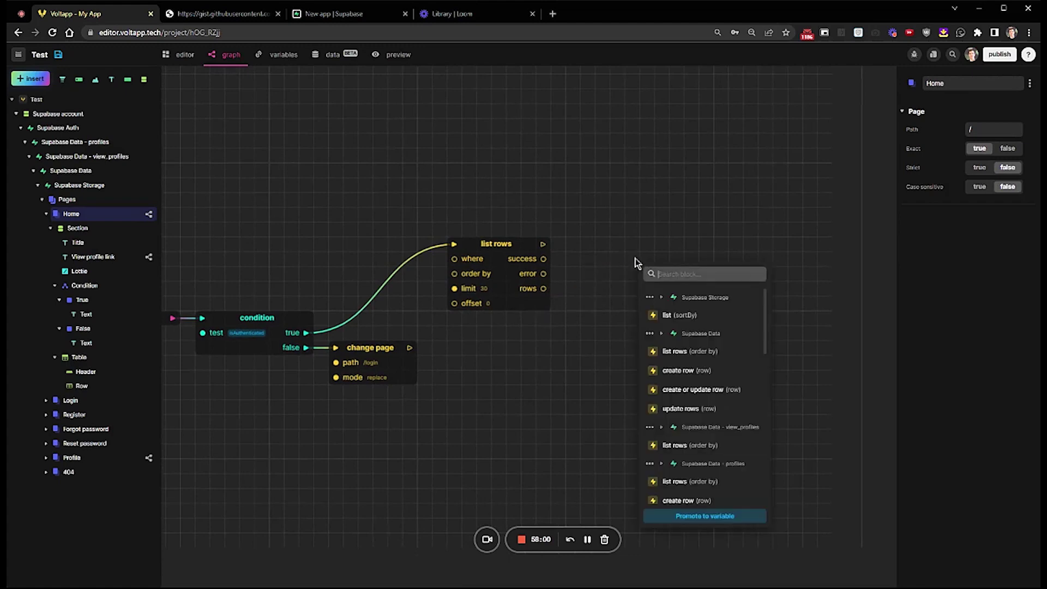
pyautogui.click(698, 517)
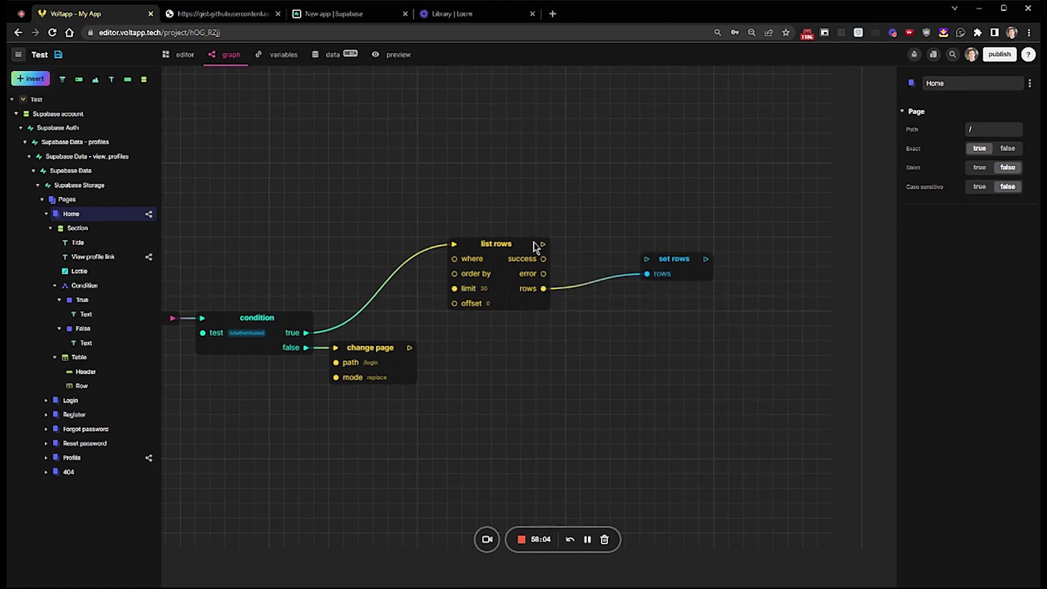
pyautogui.moveTo(542, 245); pyautogui.dragTo(657, 260)
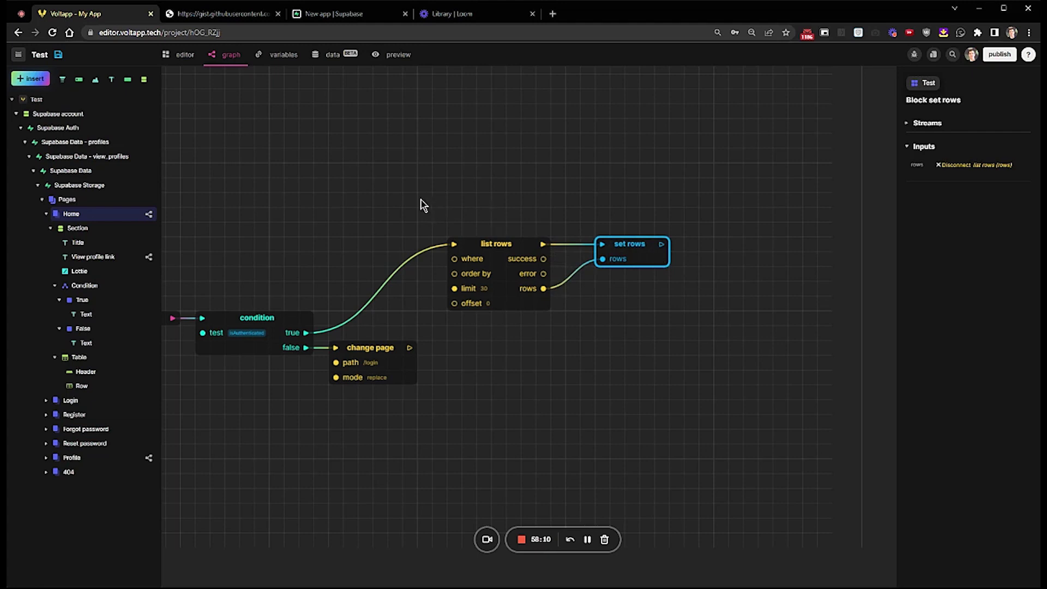
pyautogui.moveTo(421, 199); pyautogui.dragTo(496, 202)
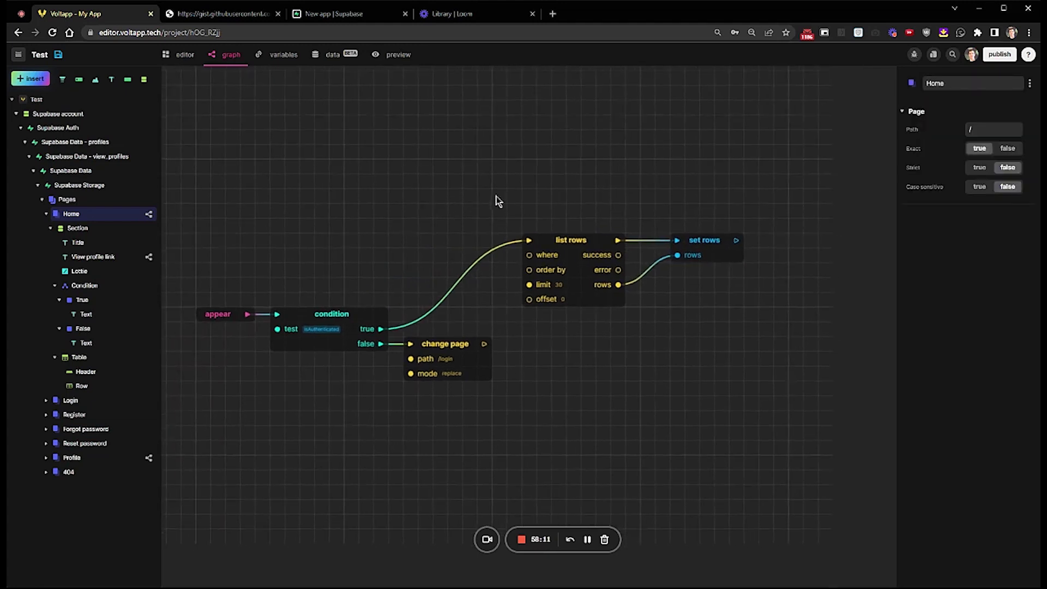
pyautogui.click(101, 359)
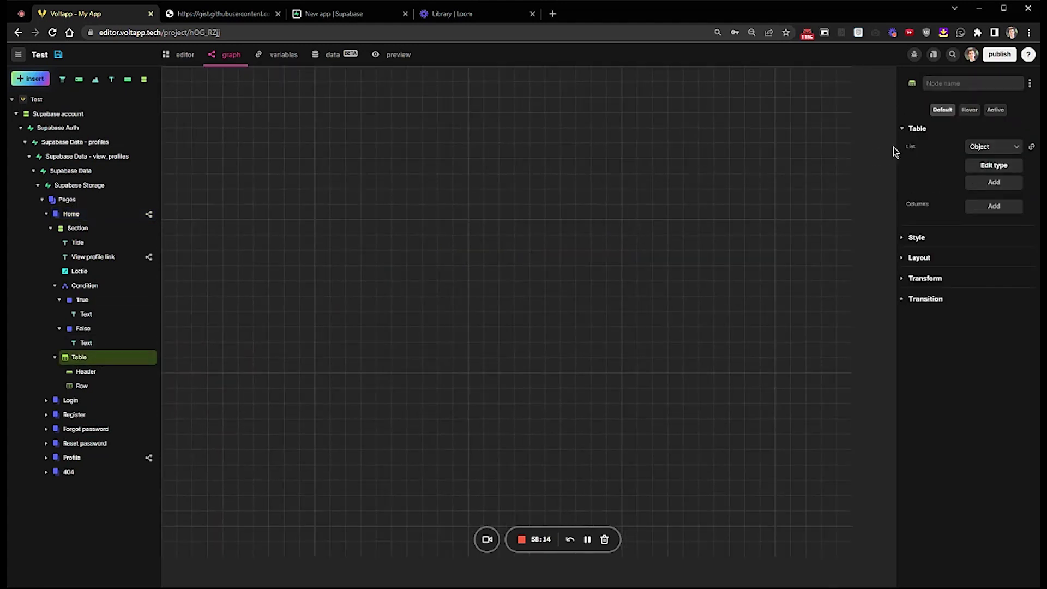
# - Set the Home Table's List to the rows variable and launch the app preview
pyautogui.click(170, 58)
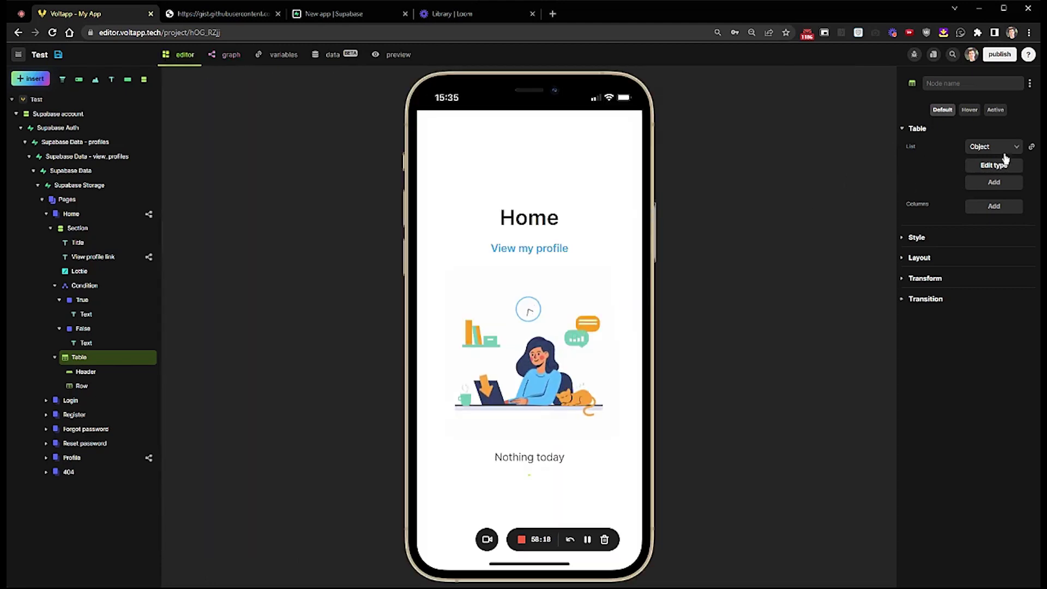
pyautogui.click(1031, 147)
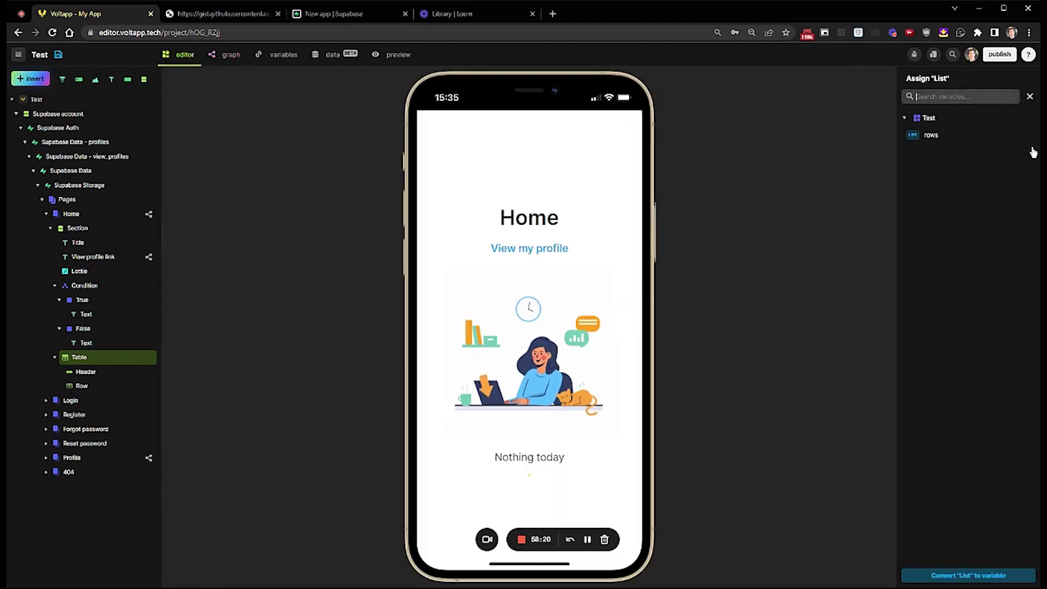
pyautogui.click(963, 137)
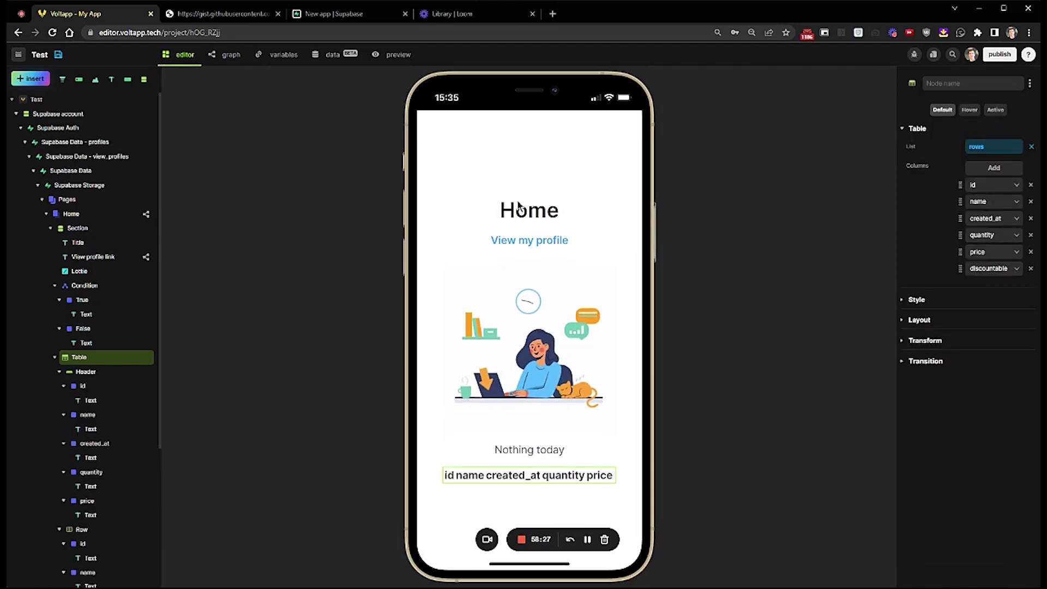
pyautogui.click(392, 56)
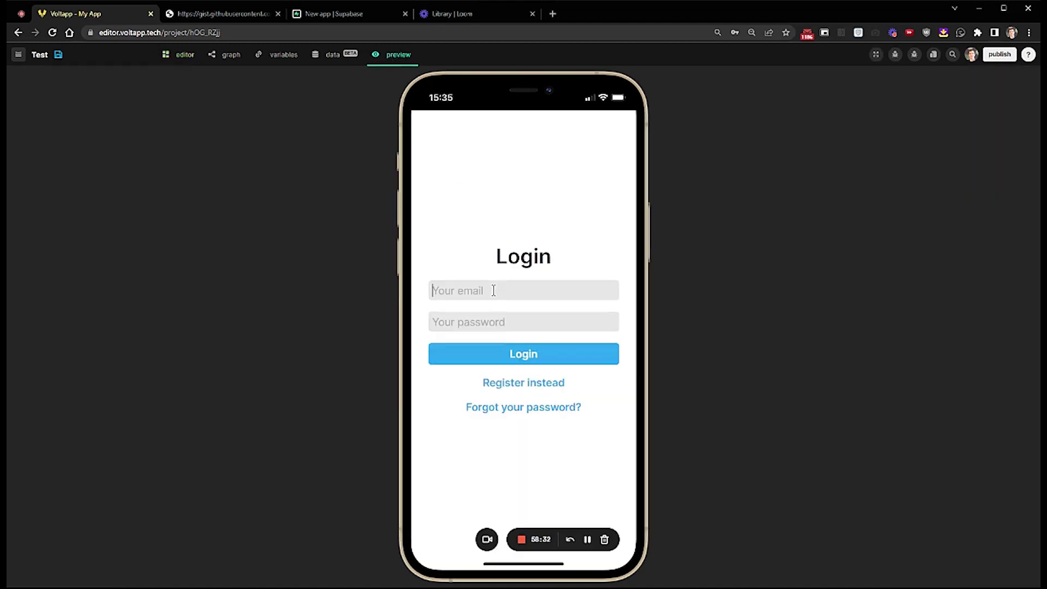
# - Log in with the user's e-mail and password, note the header-only table, and return to editing
pyautogui.click(498, 322)
pyautogui.write('pa')
pyautogui.click(524, 353)
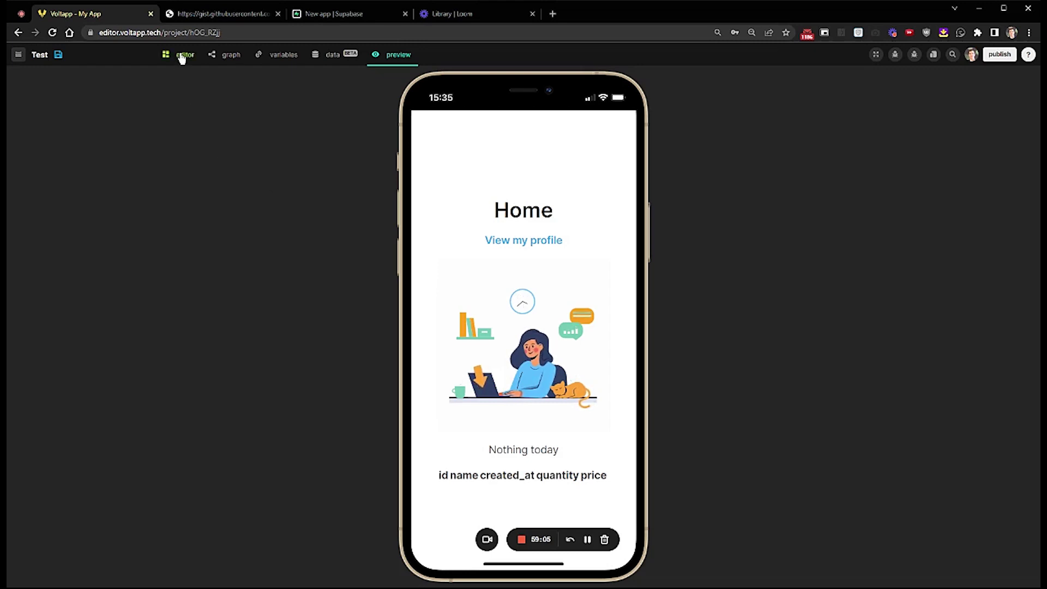
pyautogui.click(181, 57)
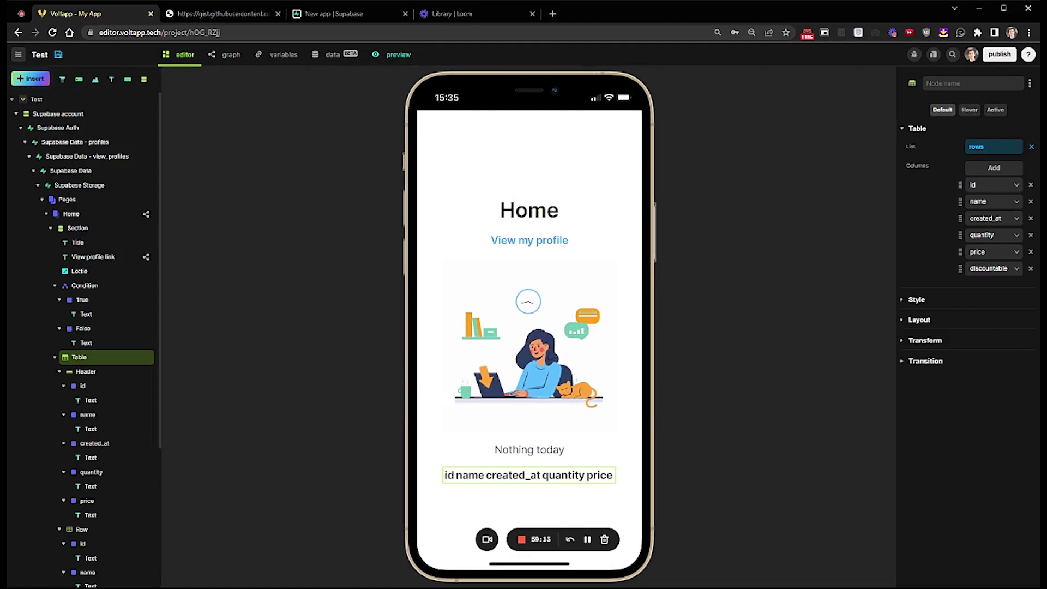
# - Open Products' RLS policies and start a new policy from the insert-for-authenticated-users template
pyautogui.click(350, 16)
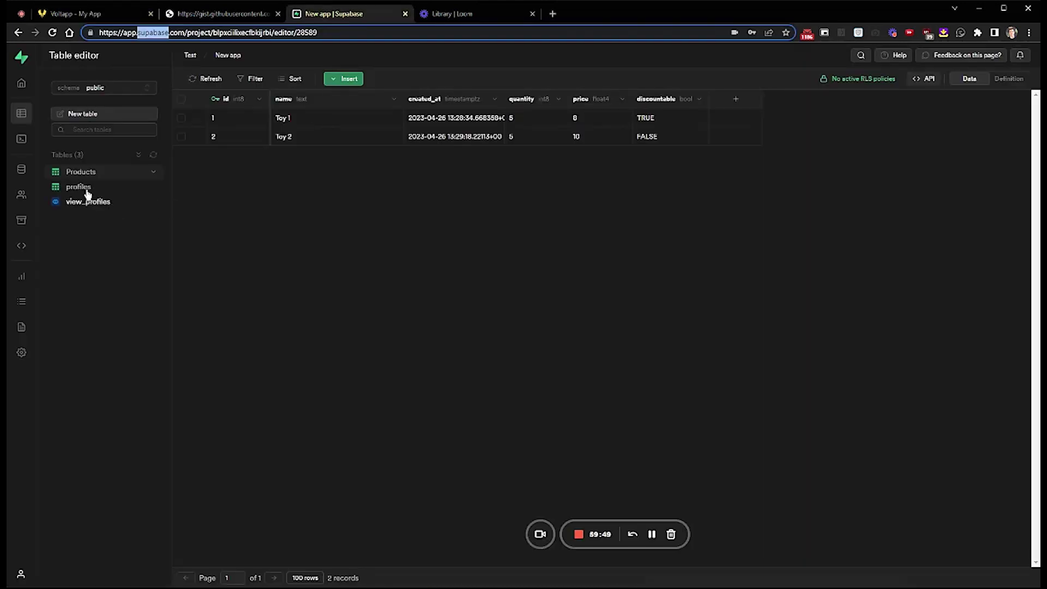
pyautogui.click(82, 189)
pyautogui.click(94, 172)
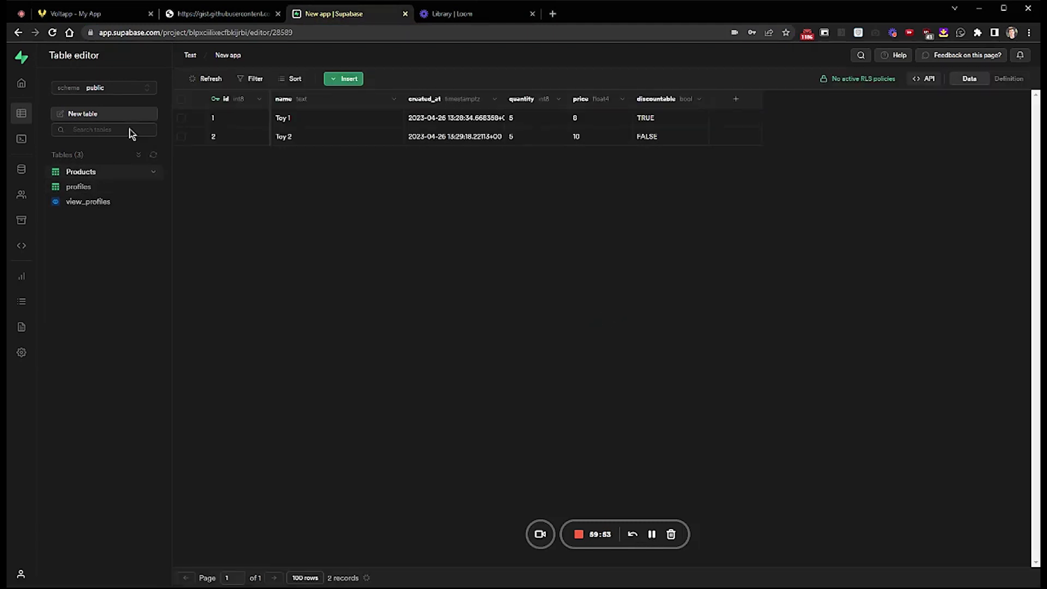
pyautogui.click(847, 80)
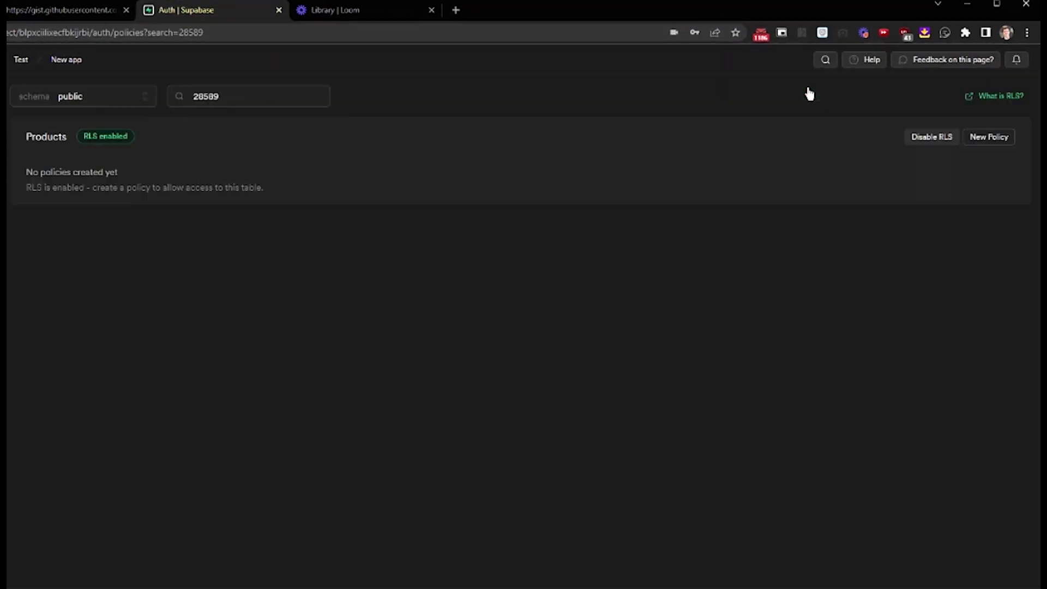
pyautogui.click(993, 138)
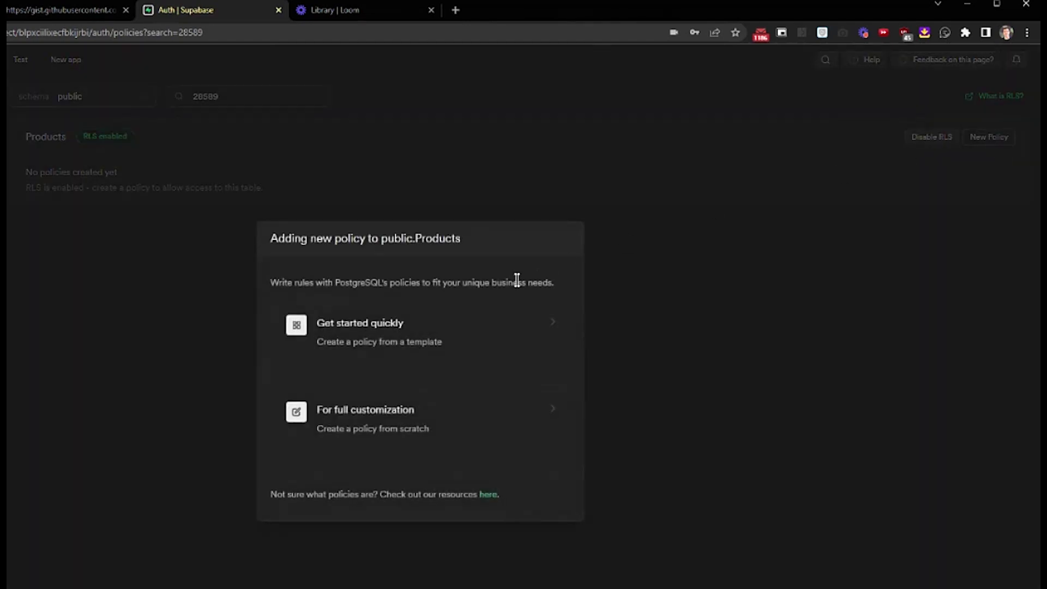
pyautogui.click(488, 347)
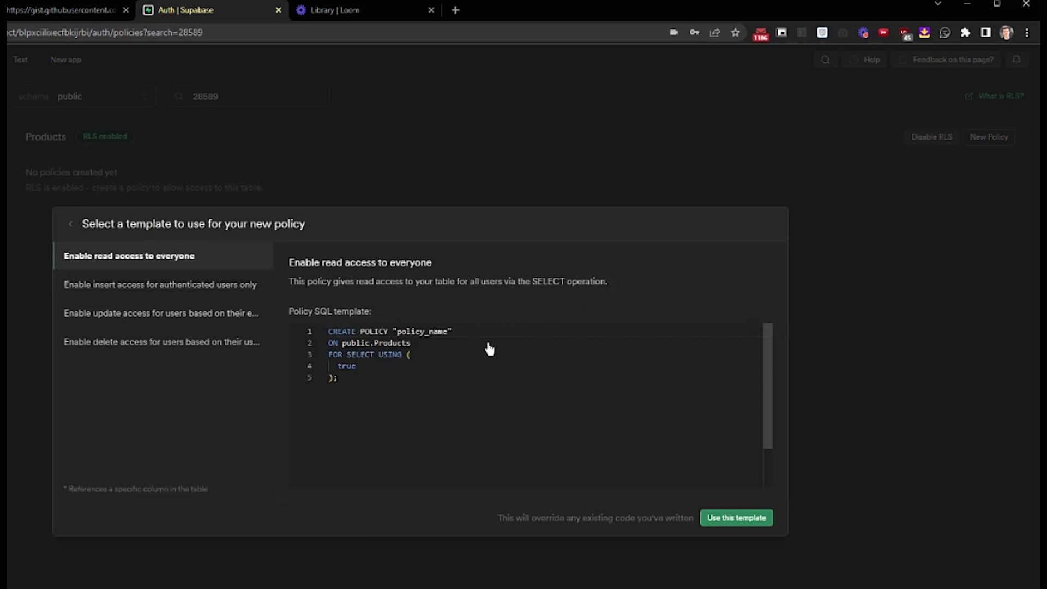
pyautogui.click(176, 286)
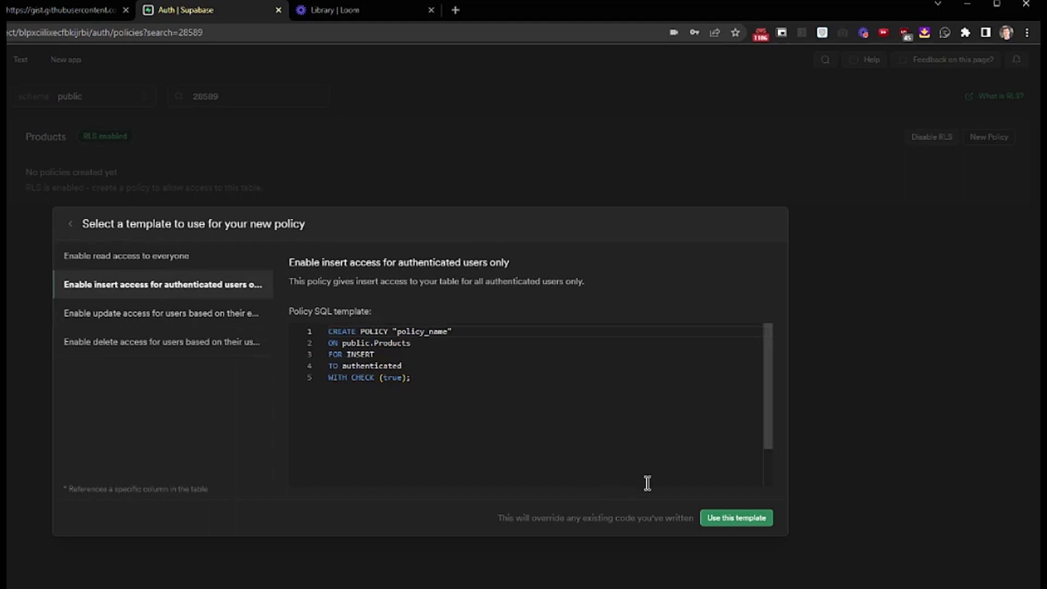
pyautogui.click(708, 520)
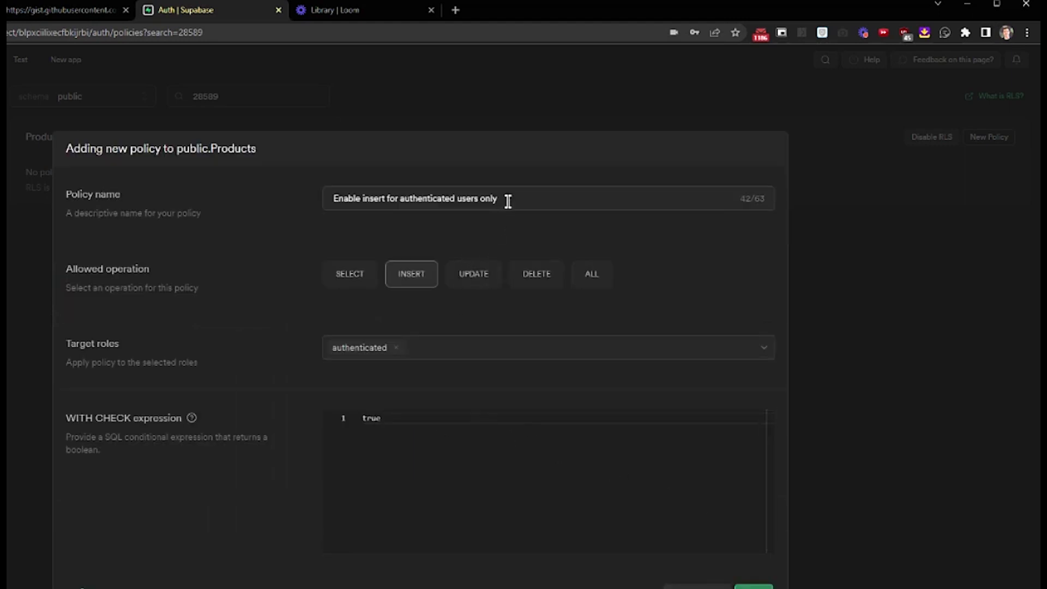
# - Rename to 'Enable select for authenticated users only', choose SELECT with USING TRUE, review and save
pyautogui.doubleClick(374, 199)
pyautogui.write('select')
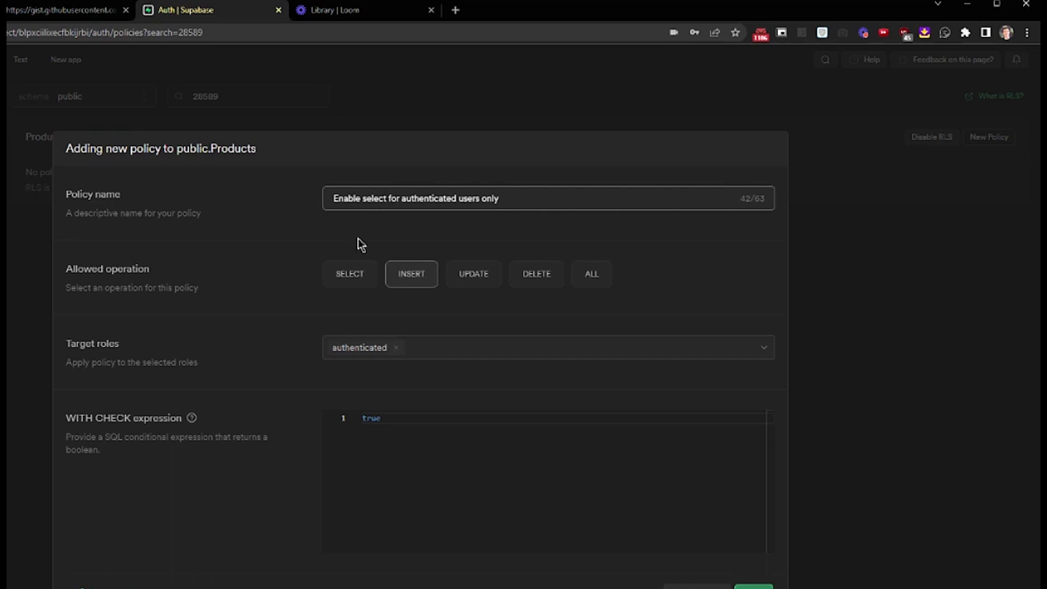
pyautogui.click(345, 283)
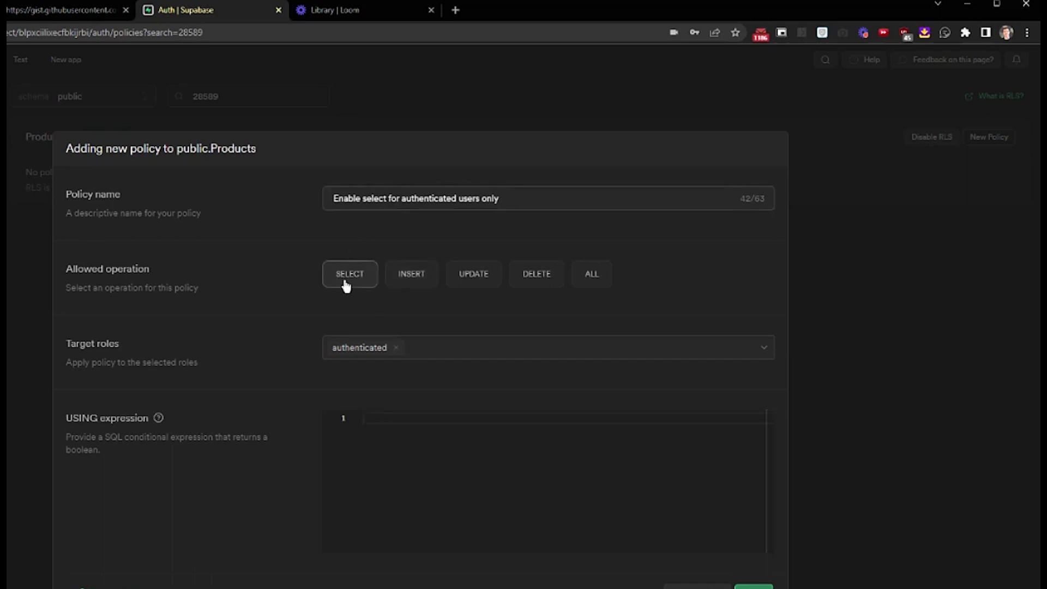
pyautogui.click(513, 439)
pyautogui.write('TRUE')
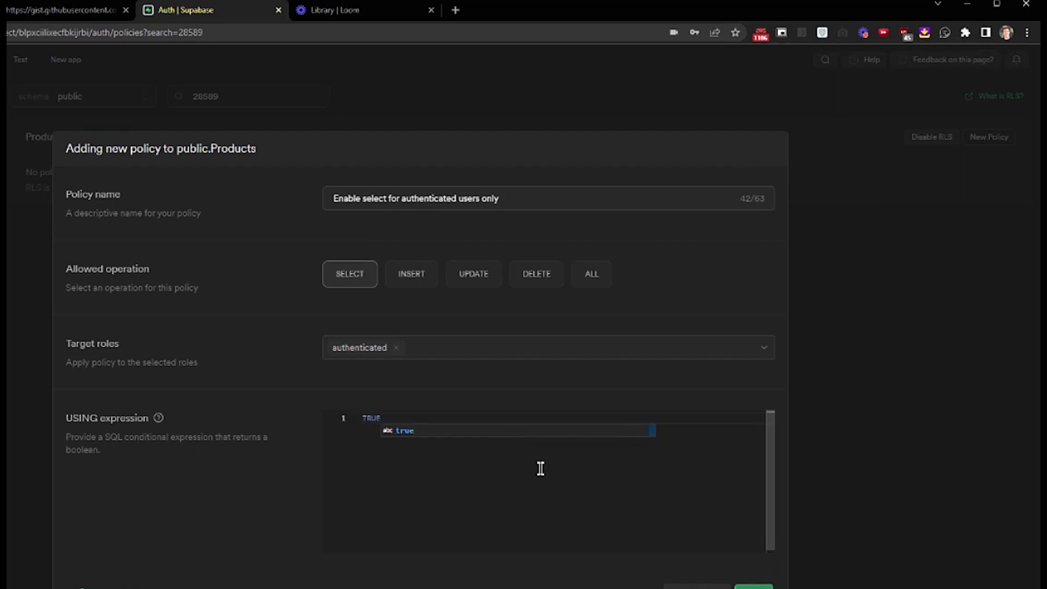
pyautogui.press('Escape')
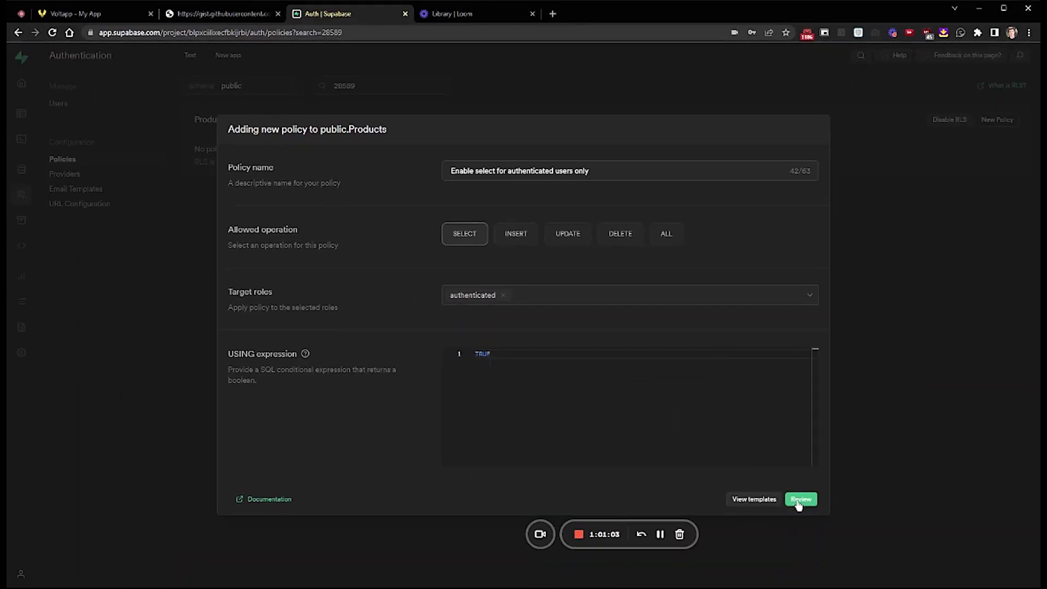
pyautogui.click(799, 500)
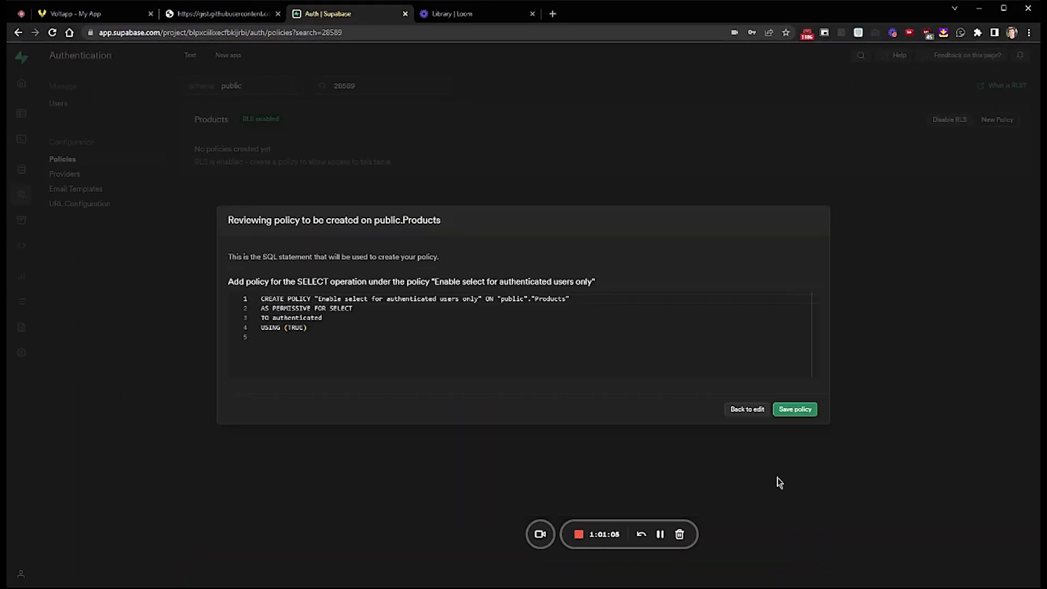
pyautogui.click(791, 410)
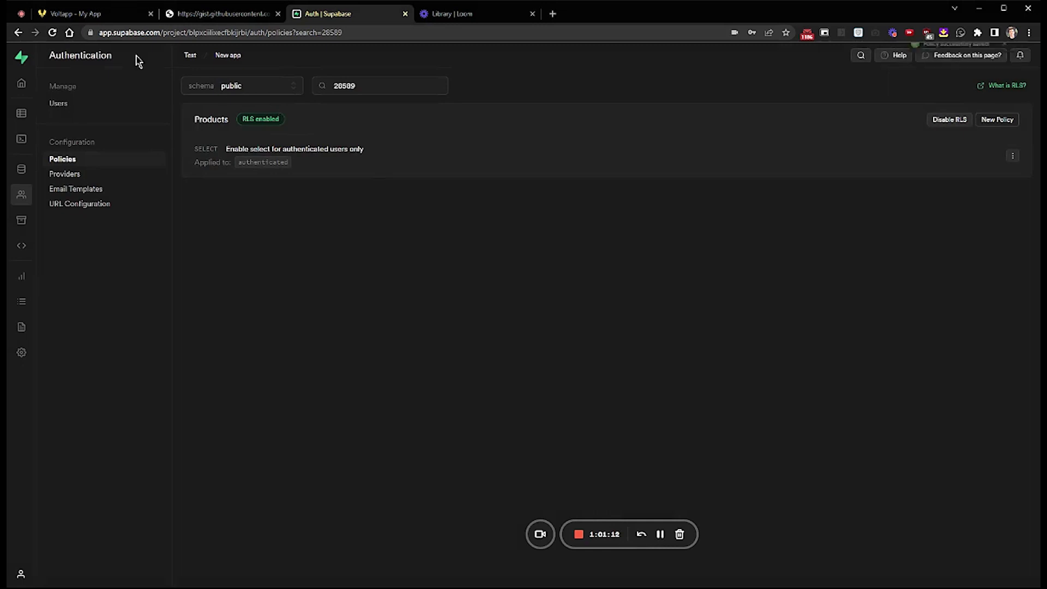
# - Preview Voltapp again, log in with the user's e-mail, and tick the listed Toy 1 row
pyautogui.click(93, 15)
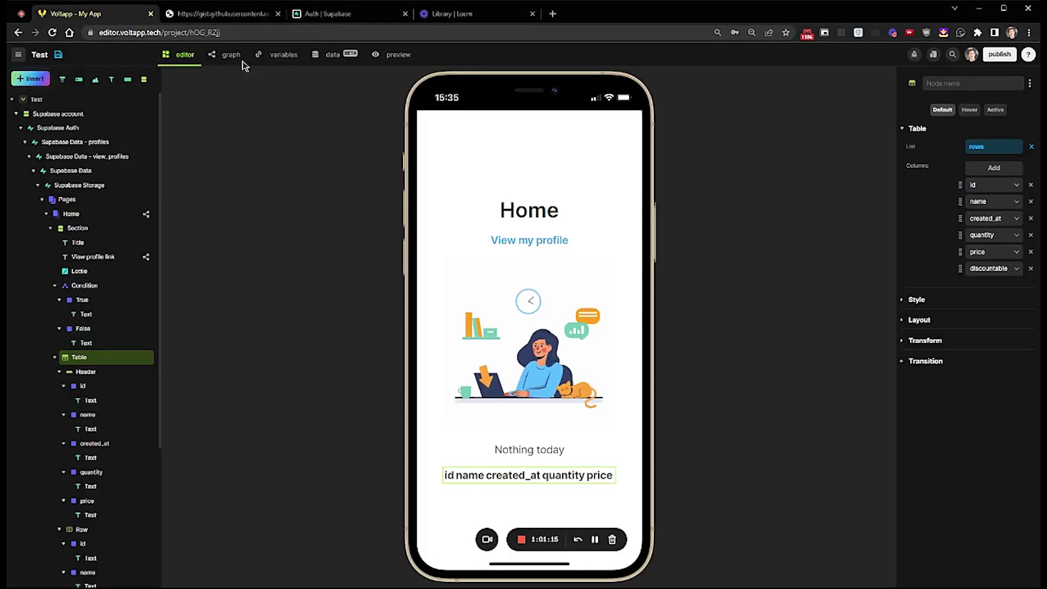
pyautogui.click(393, 56)
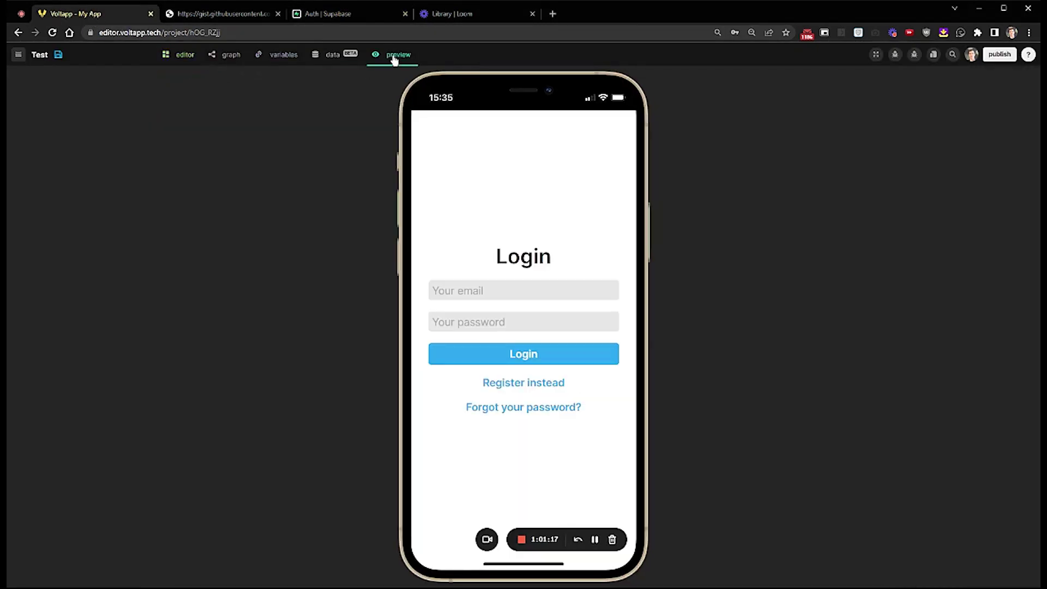
pyautogui.click(510, 290)
pyautogui.click(496, 354)
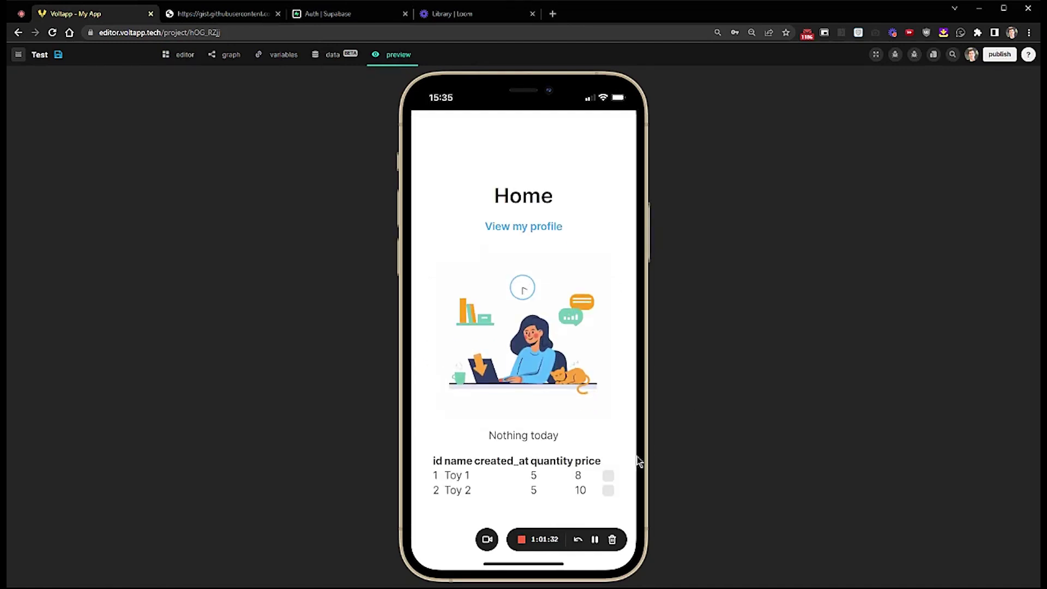
pyautogui.click(609, 476)
# - Clear the checkbox on the Toy 1 row in the previewed table
pyautogui.click(609, 477)
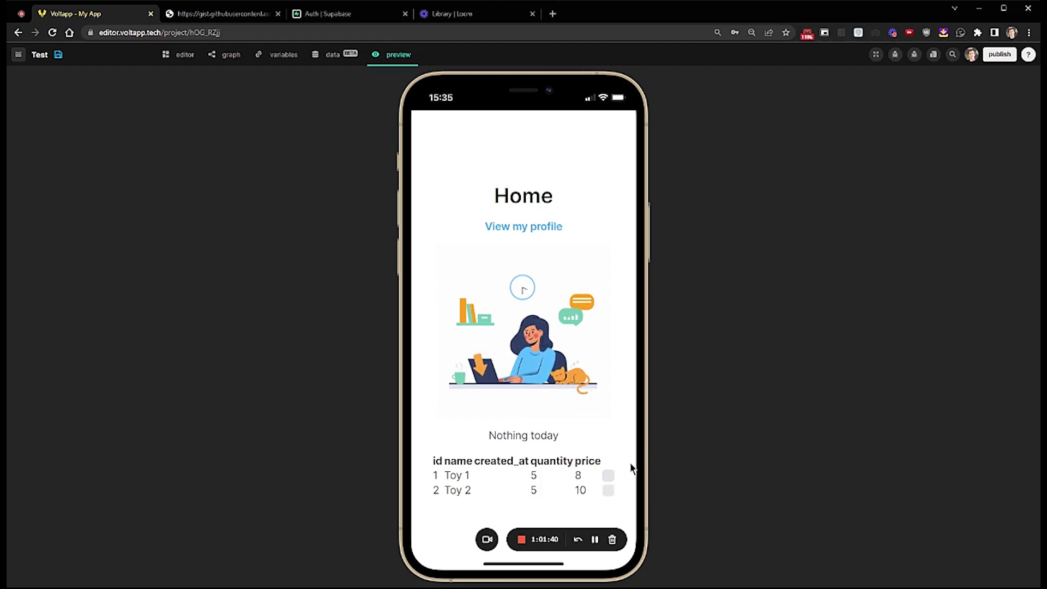